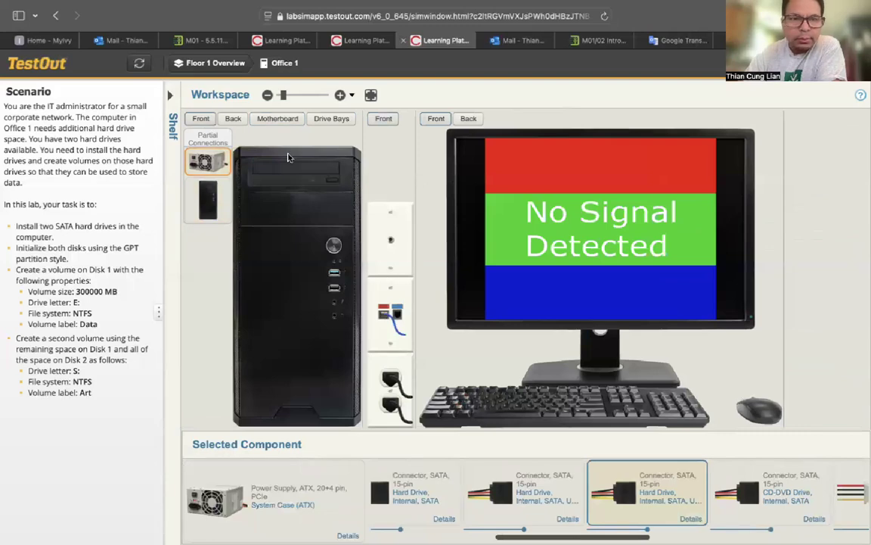
Step: Check the component connections inside the computer case and return to its front view
click(282, 119)
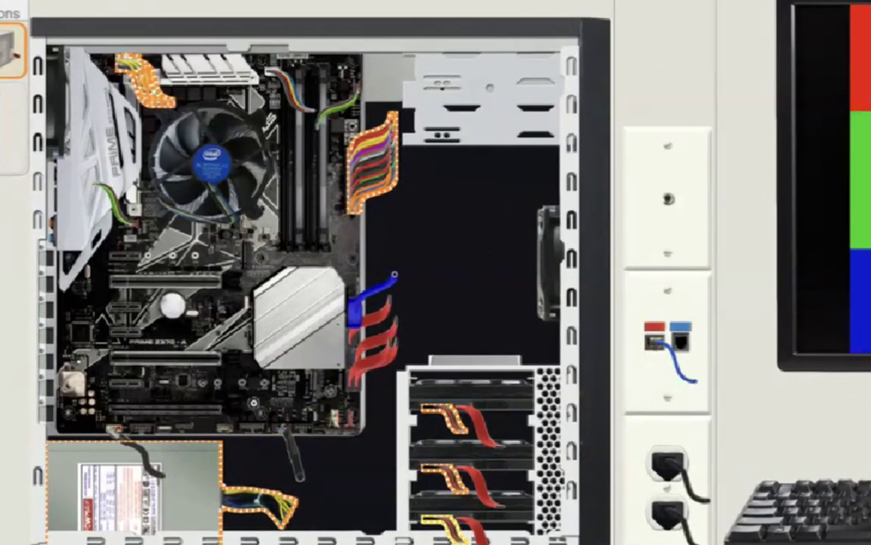
click(200, 118)
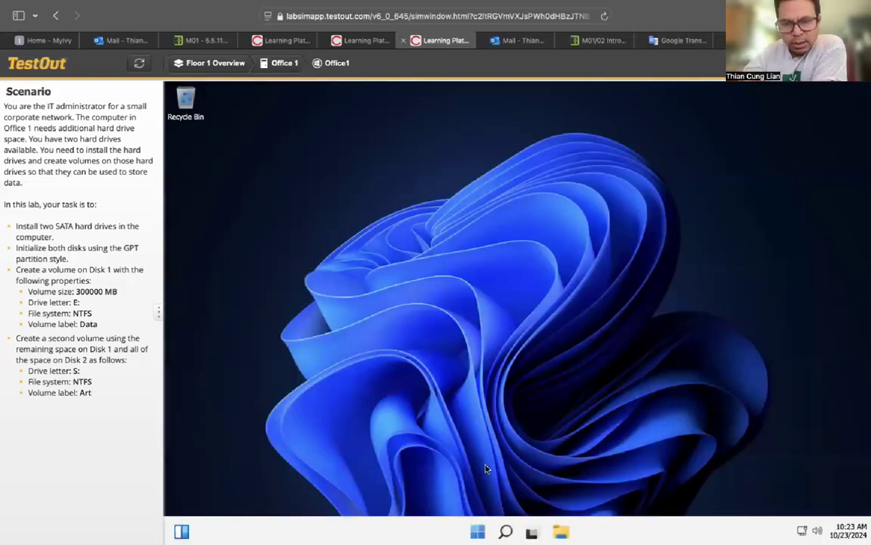
Step: Initialize Disk 1 and Disk 2 with the GPT partition style in Disk Management and check both in the disk list
right_click(478, 532)
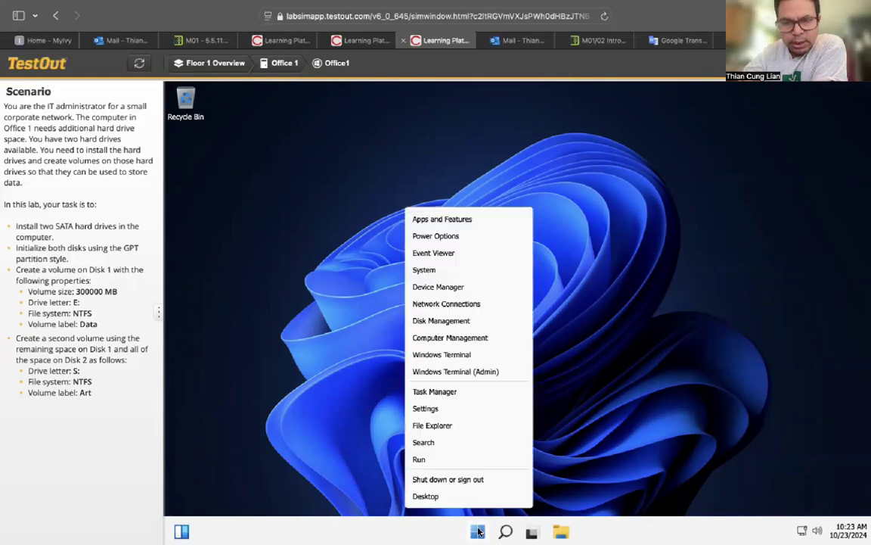
click(445, 322)
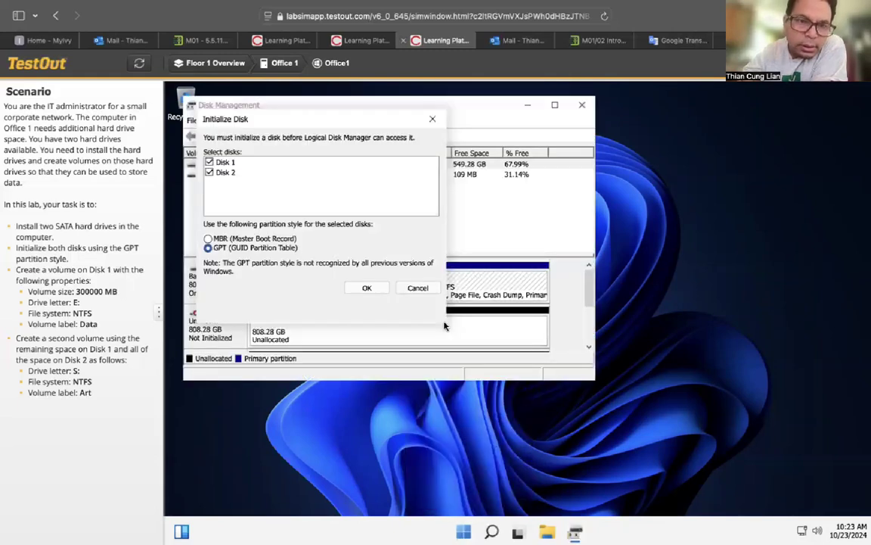
click(367, 287)
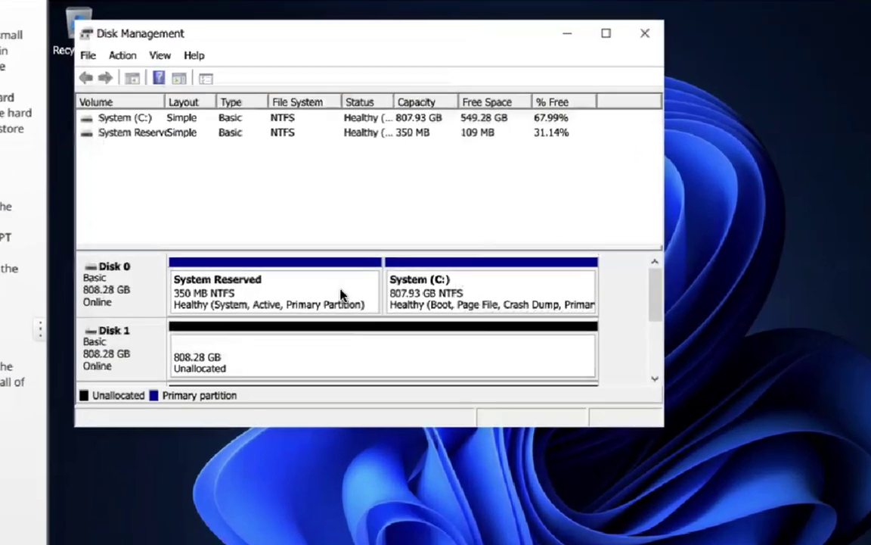
scroll(6, 389, down, 3)
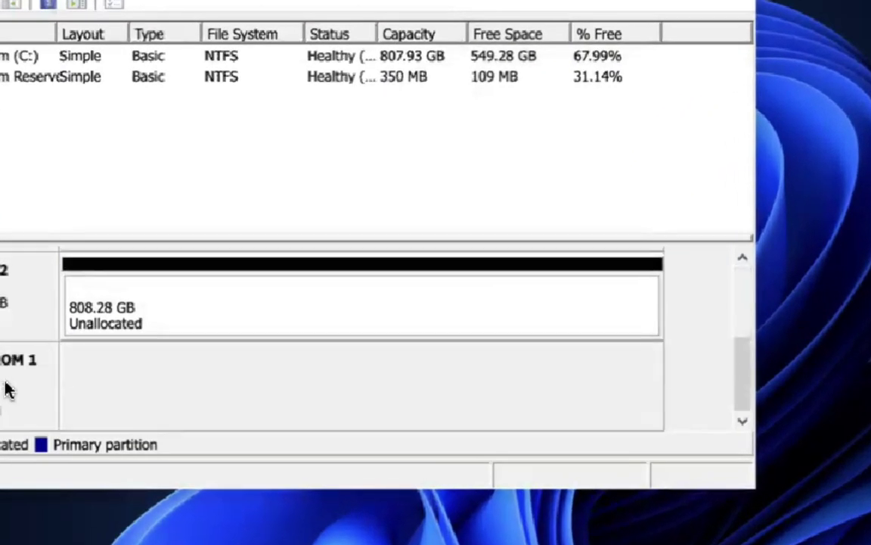
scroll(6, 389, up, 2)
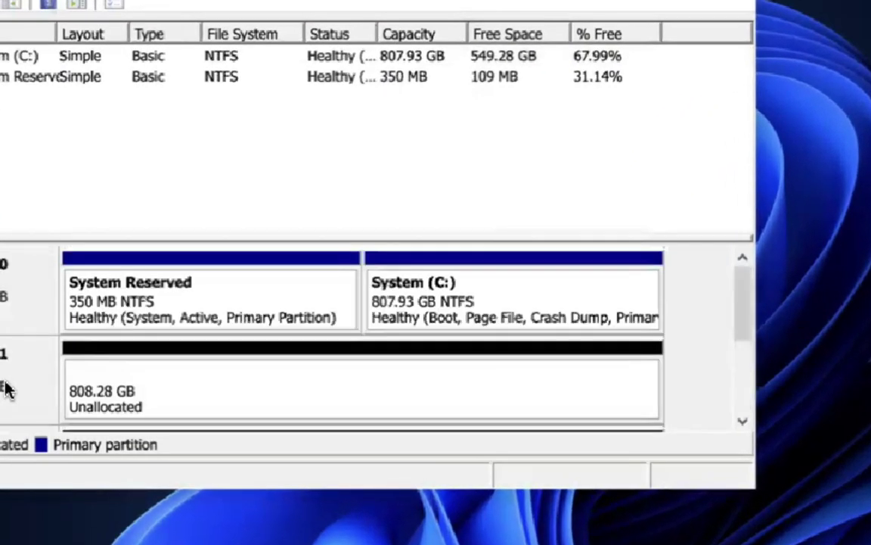
scroll(6, 389, down, 3)
scroll(6, 389, up, 3)
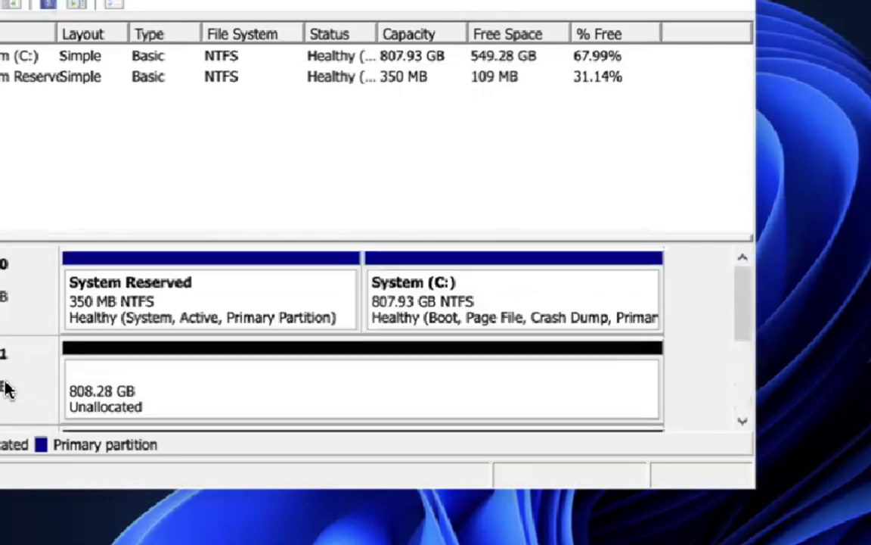
scroll(6, 389, down, 3)
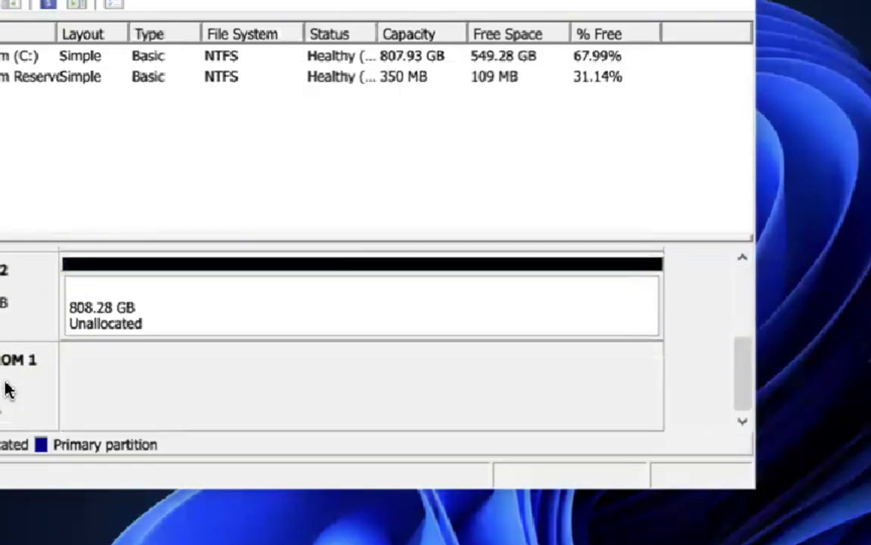
scroll(6, 389, up, 3)
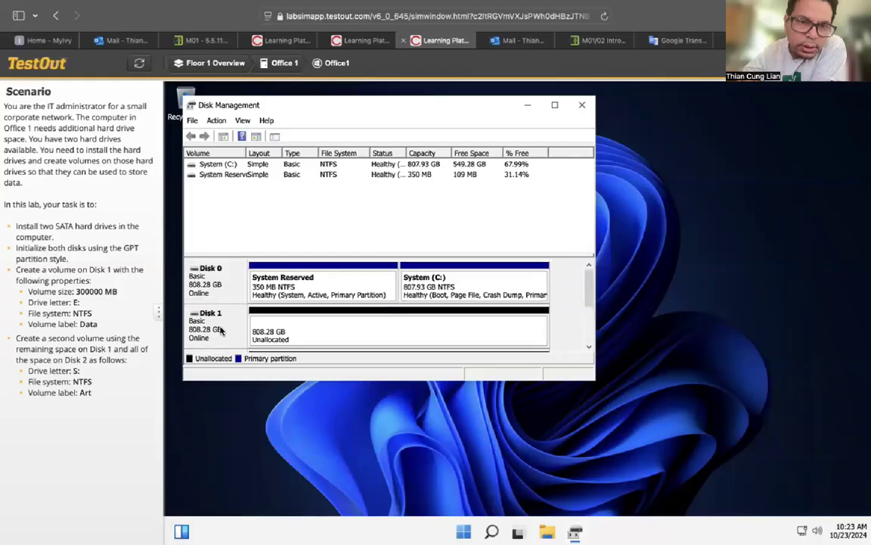
Step: Start a new simple volume in the unallocated space on Disk 1 and set its size to 300000 MB
right_click(268, 334)
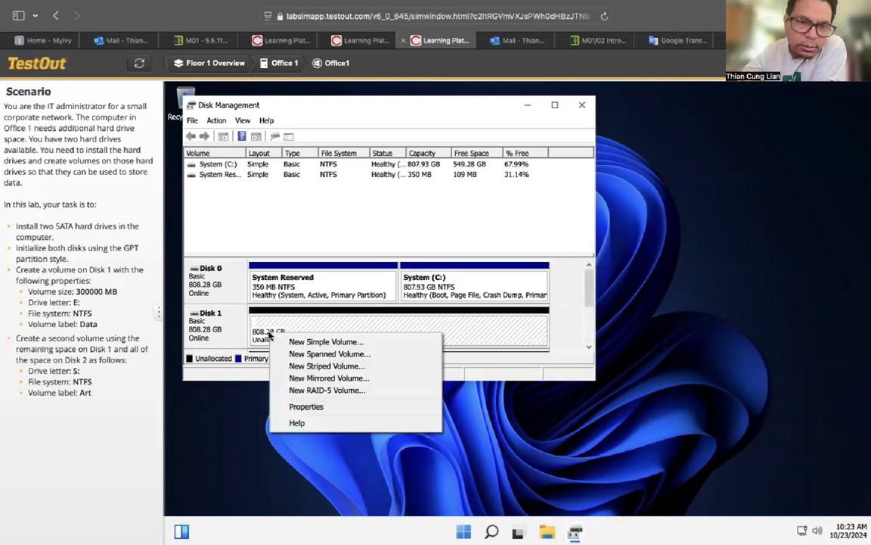
click(308, 342)
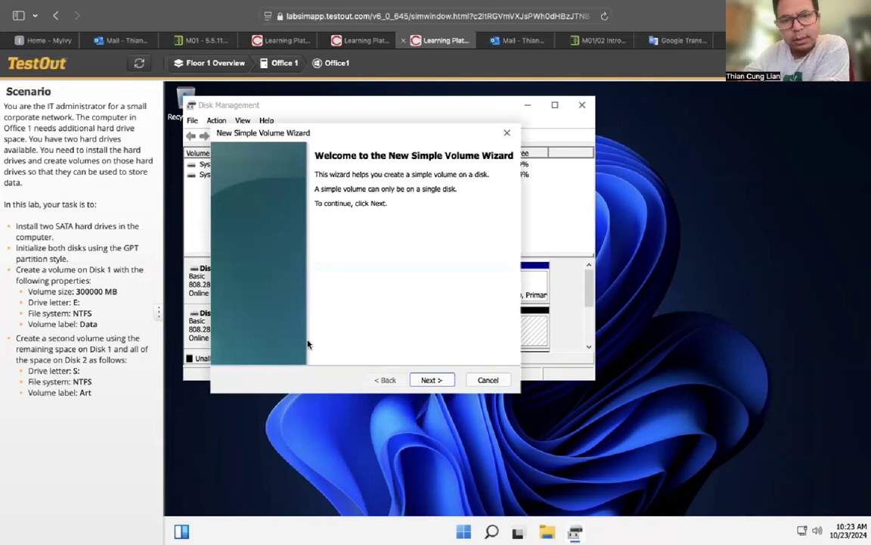
click(432, 379)
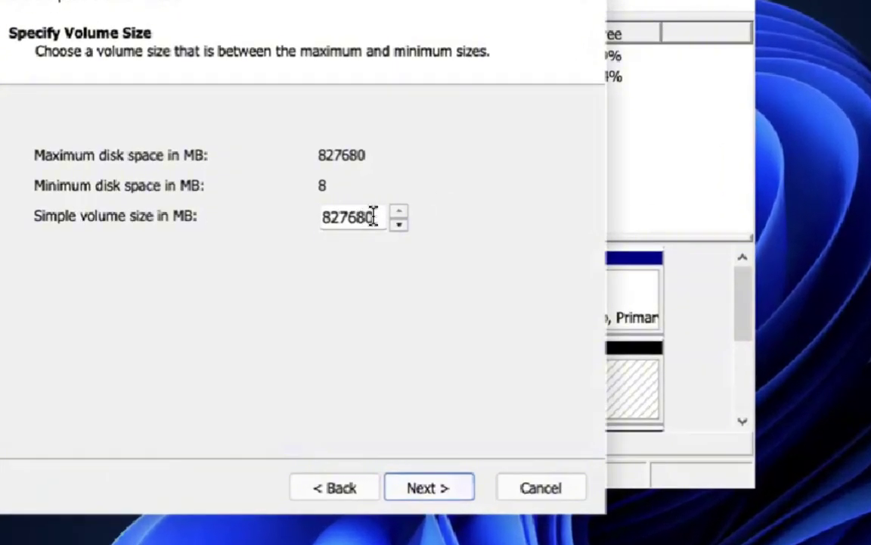
drag(376, 217, 338, 218)
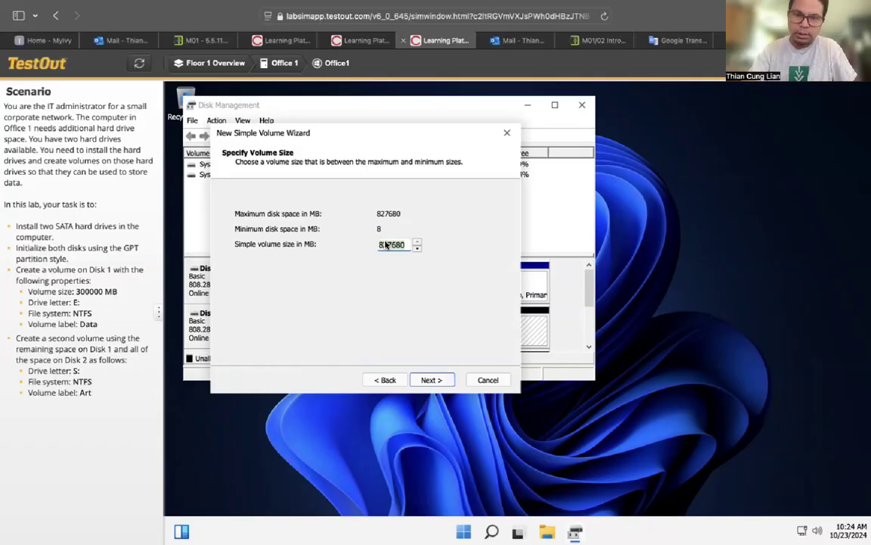
key(BackSpace)
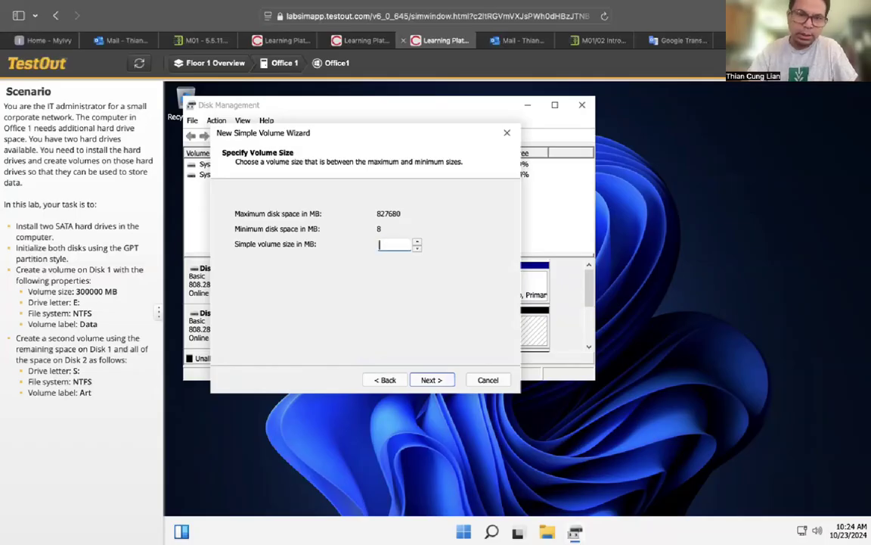
click(78, 292)
drag(93, 294, 106, 296)
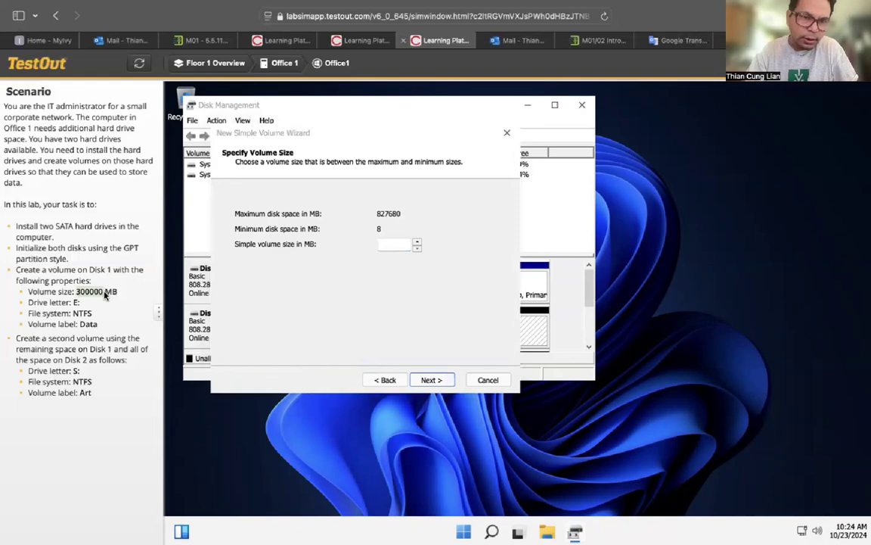
key(ctrl+c)
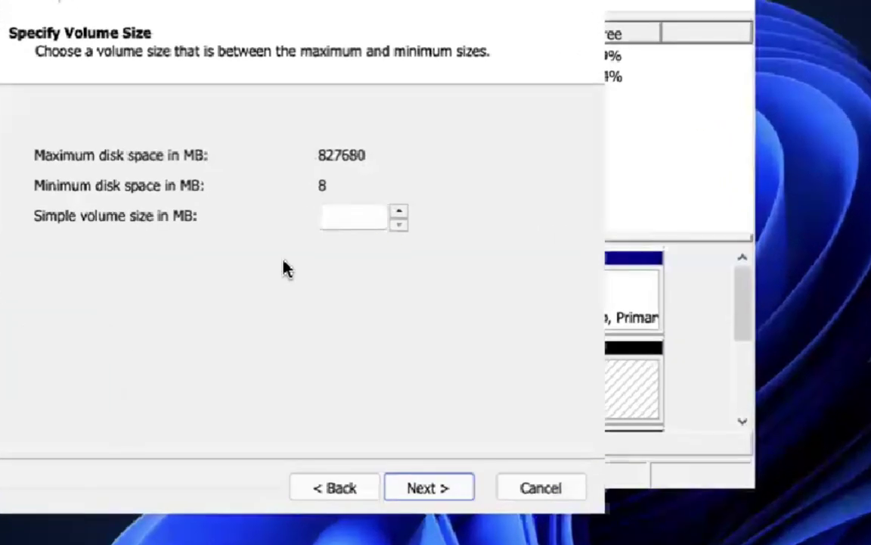
click(348, 221)
key(ctrl+v)
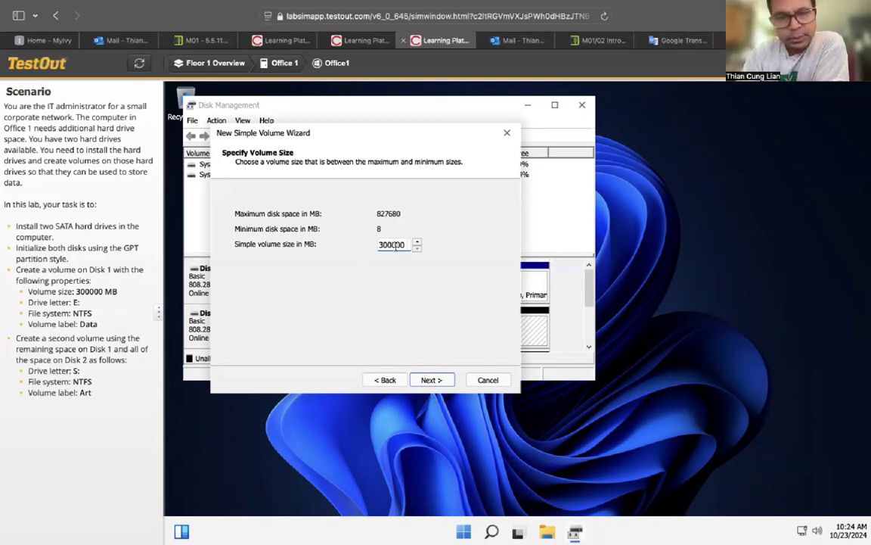
click(431, 381)
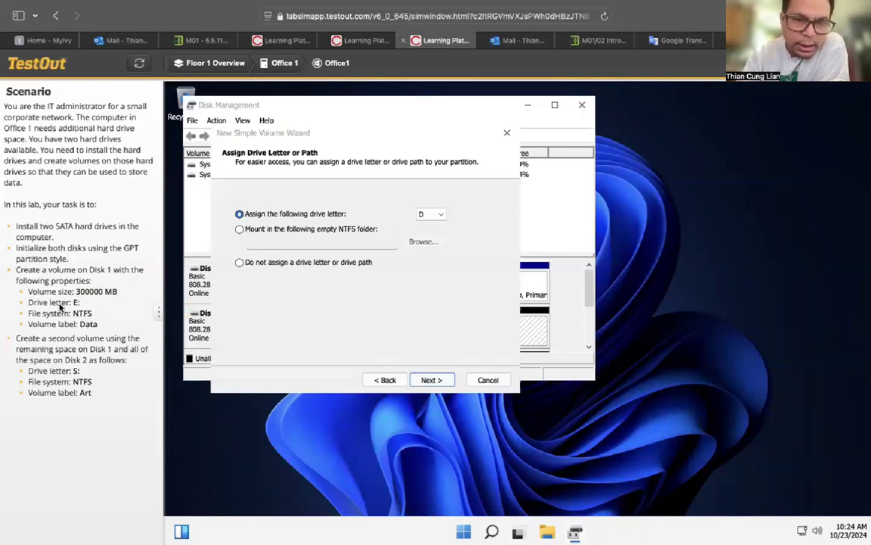
Step: Assign drive letter E to the new simple volume
click(440, 216)
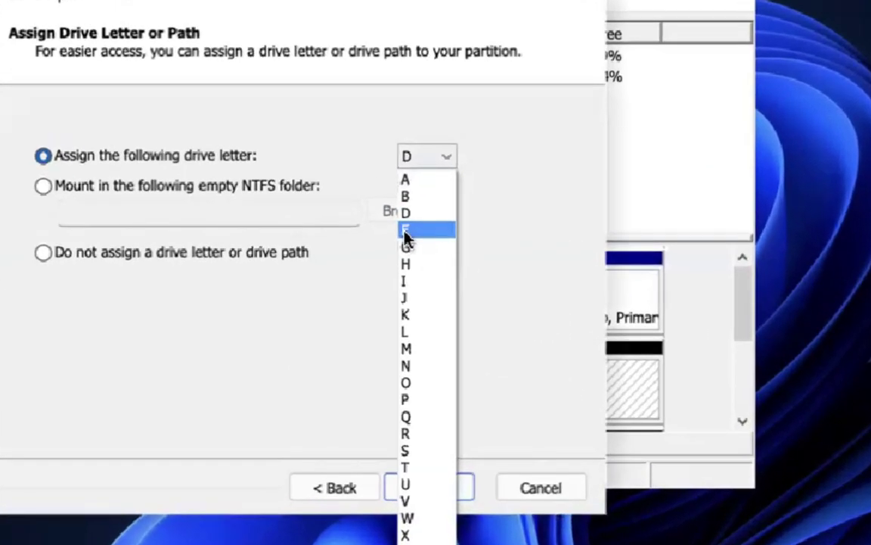
click(407, 230)
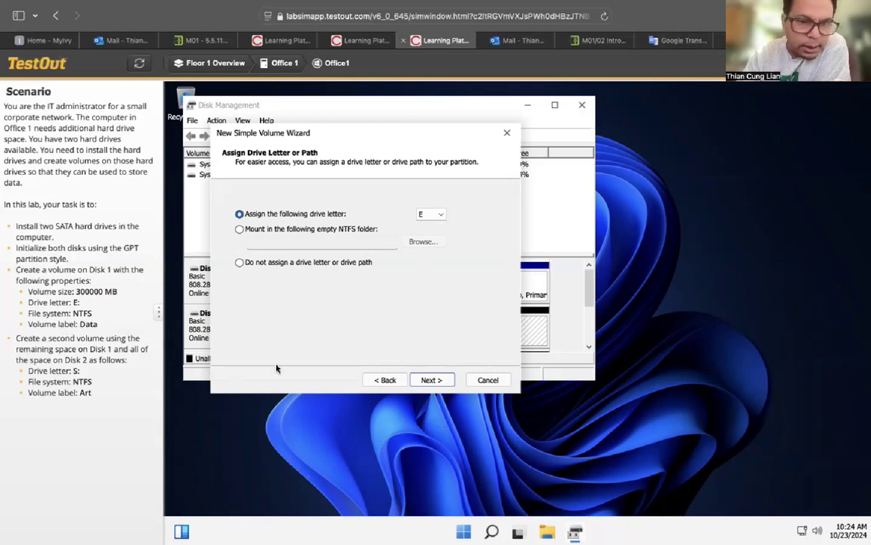
click(431, 380)
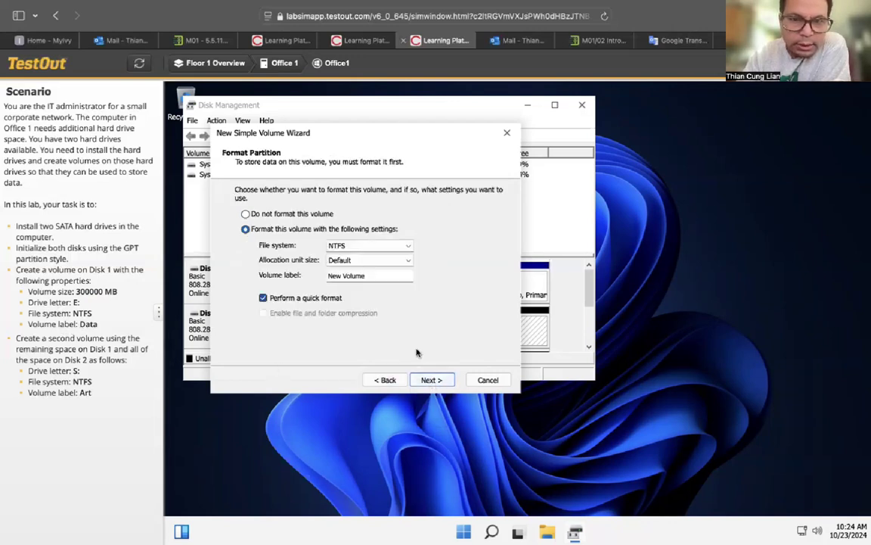
Step: Label the volume Data, keep the NTFS quick format, and finish creating the volume
click(366, 275)
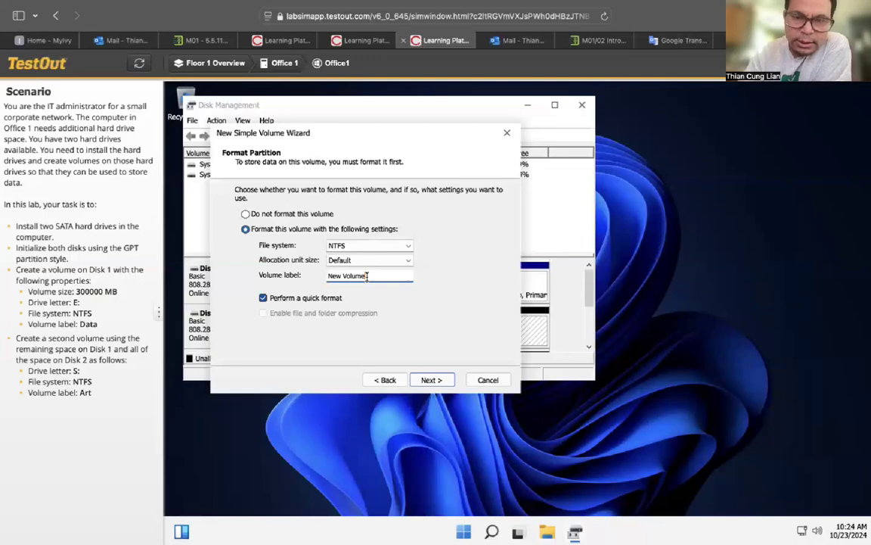
key(BackSpace)
key(BackSpace)
key(BackSpace)
key(BackSpace)
key(BackSpace)
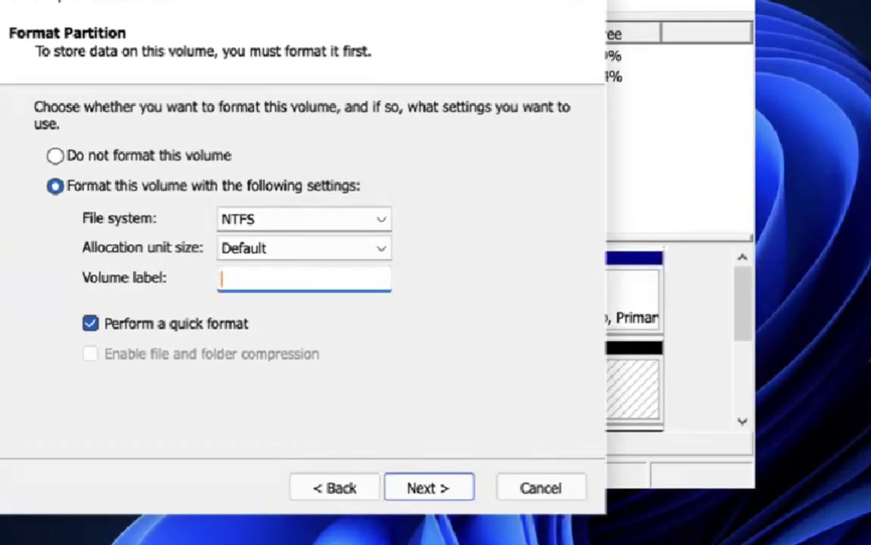
text(Data)
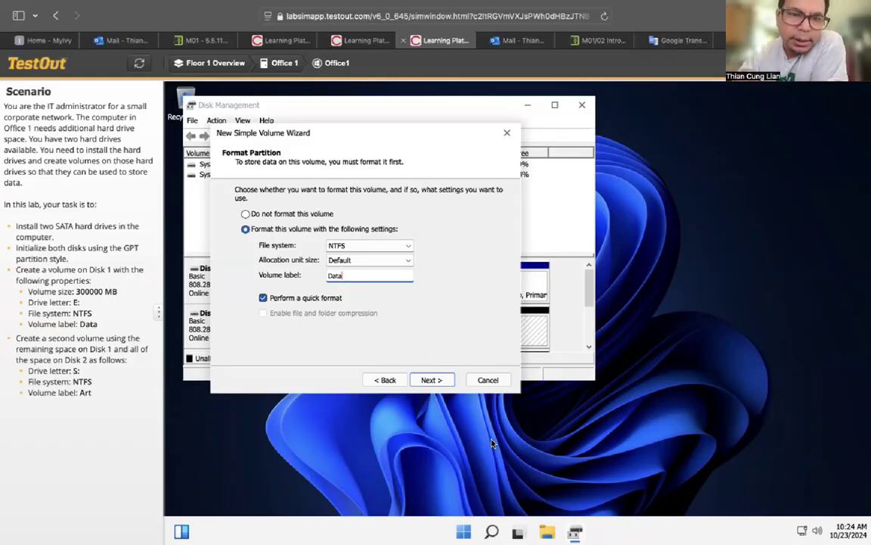
click(432, 380)
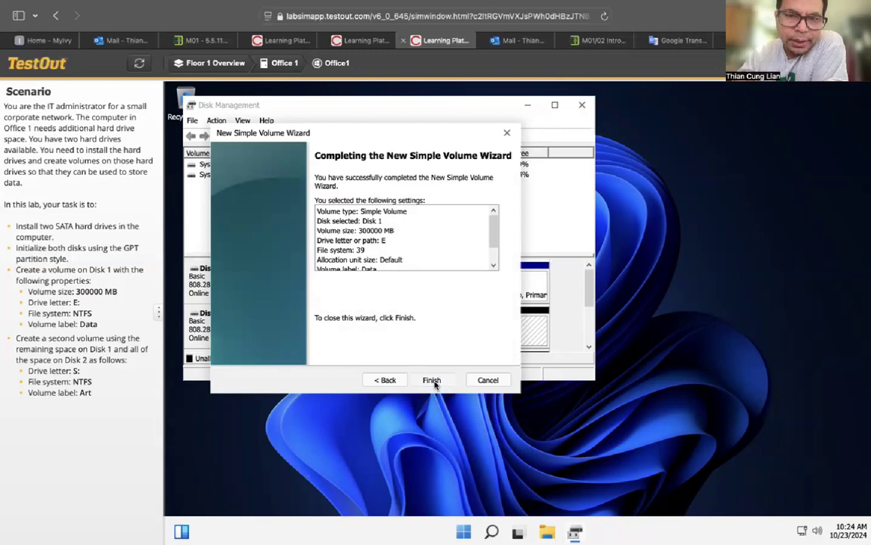
click(432, 381)
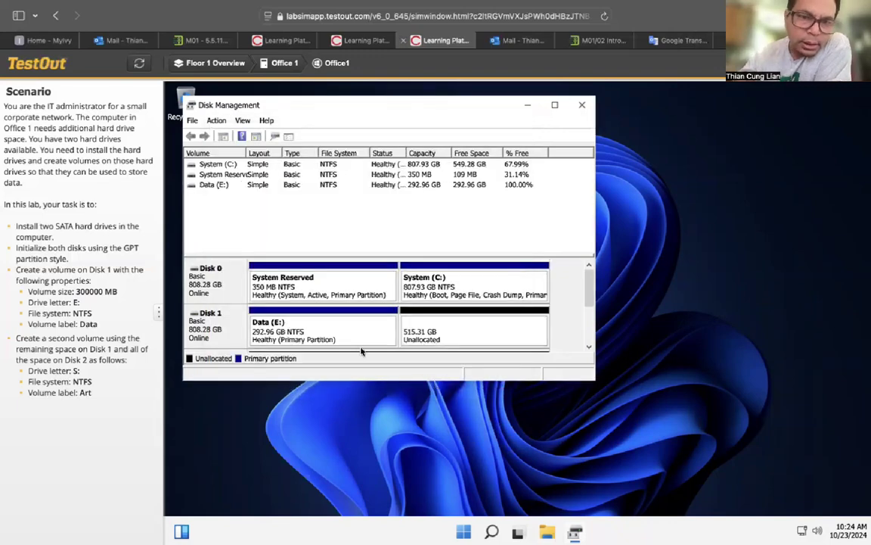
Step: Maximize Disk Management and start a new spanned volume from Disk 0, continuing to its disk selection
click(554, 104)
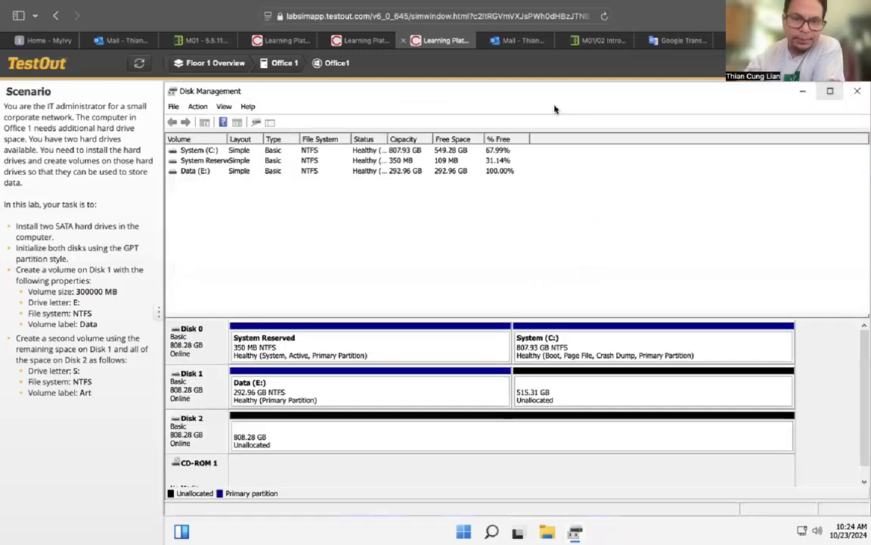
right_click(196, 347)
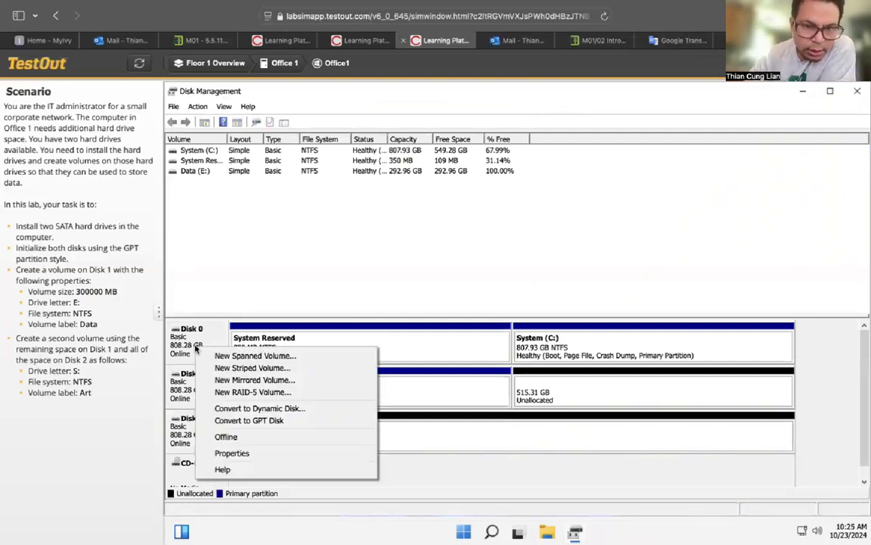
click(234, 357)
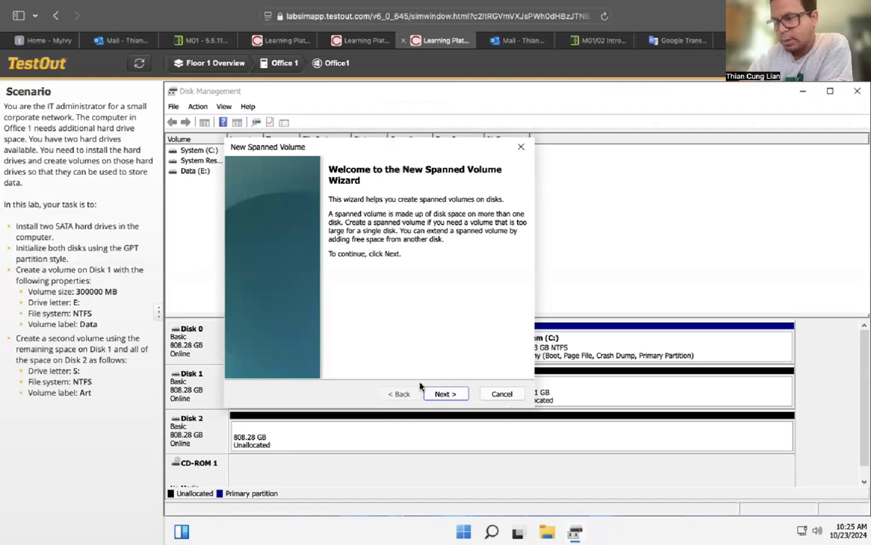
click(444, 394)
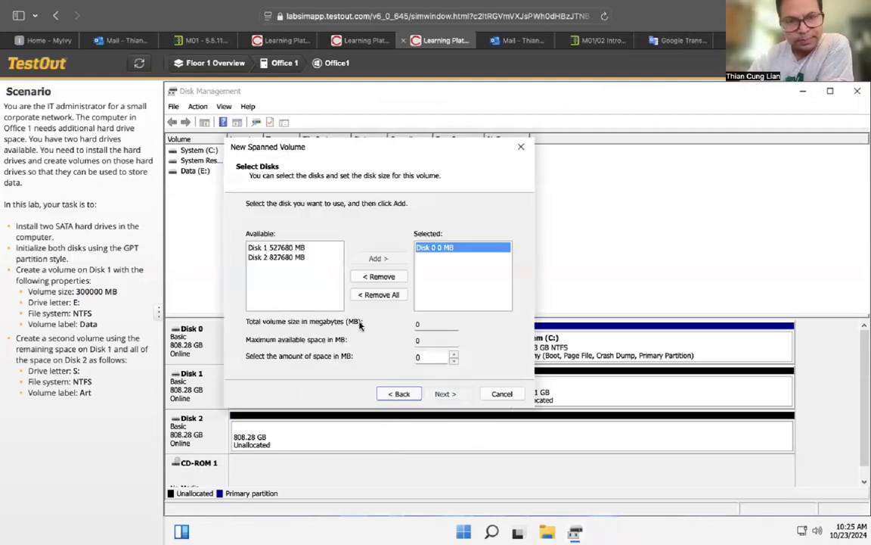
Step: Add Disk 2 and Disk 1 to the disks selected for the spanned volume
click(280, 259)
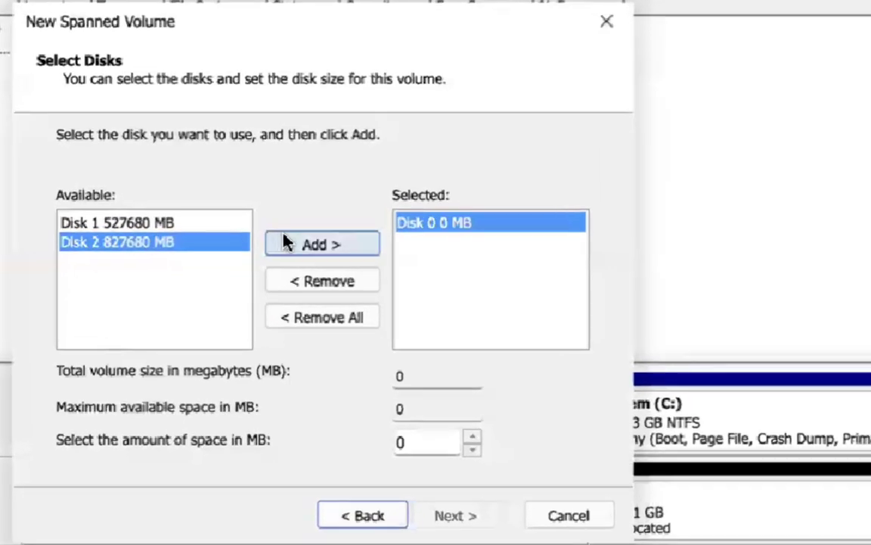
click(296, 242)
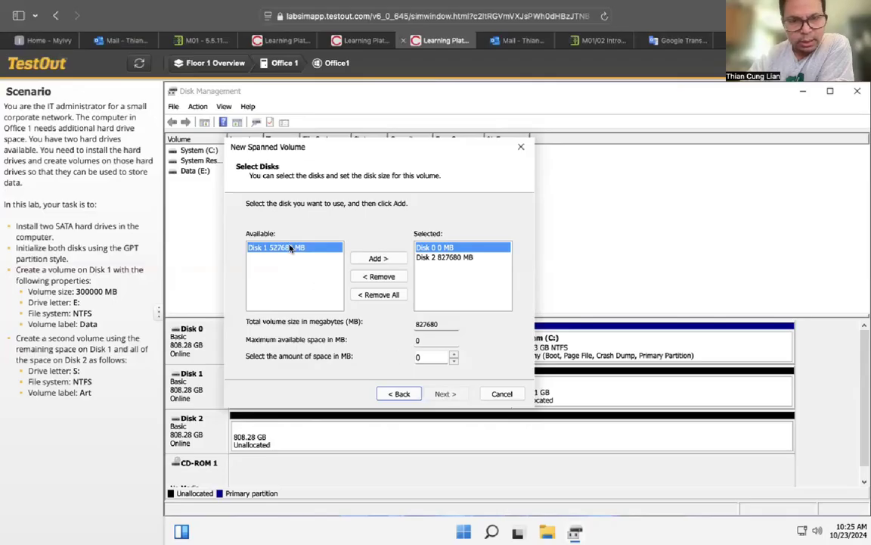
click(370, 259)
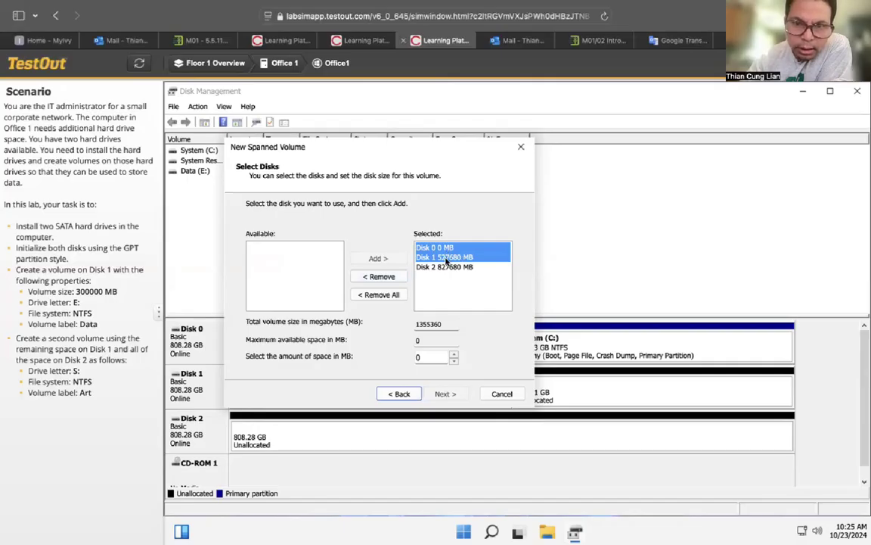
Step: Remove Disk 0 from the spanned volume's selection, keep all available space on Disk 1 and Disk 2, and continue
click(444, 269)
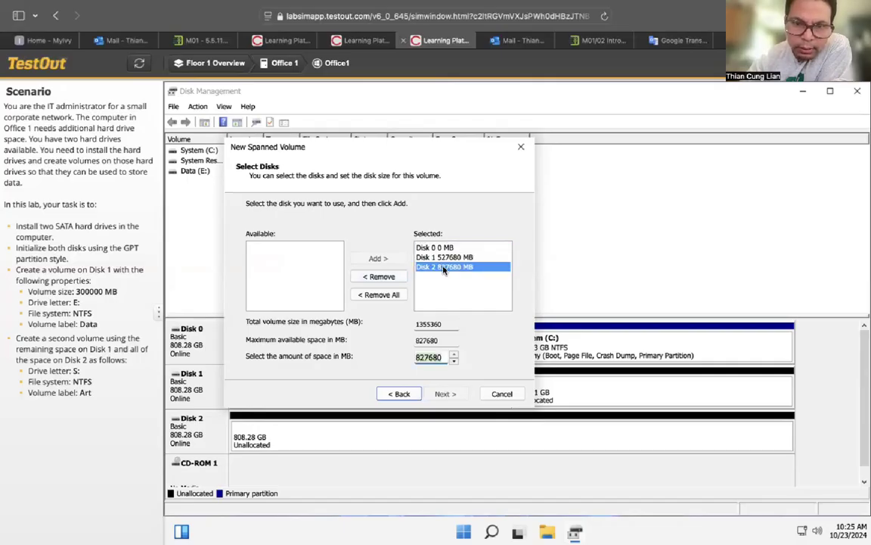
click(439, 249)
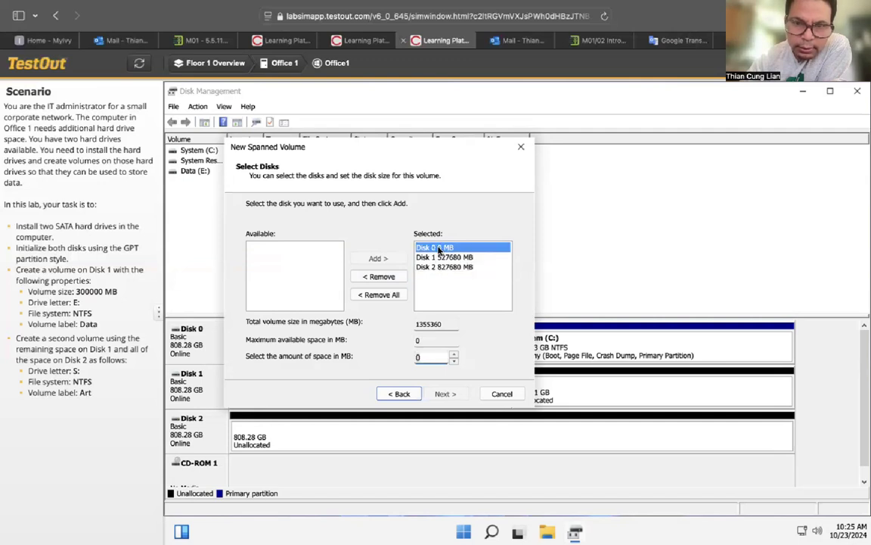
click(391, 276)
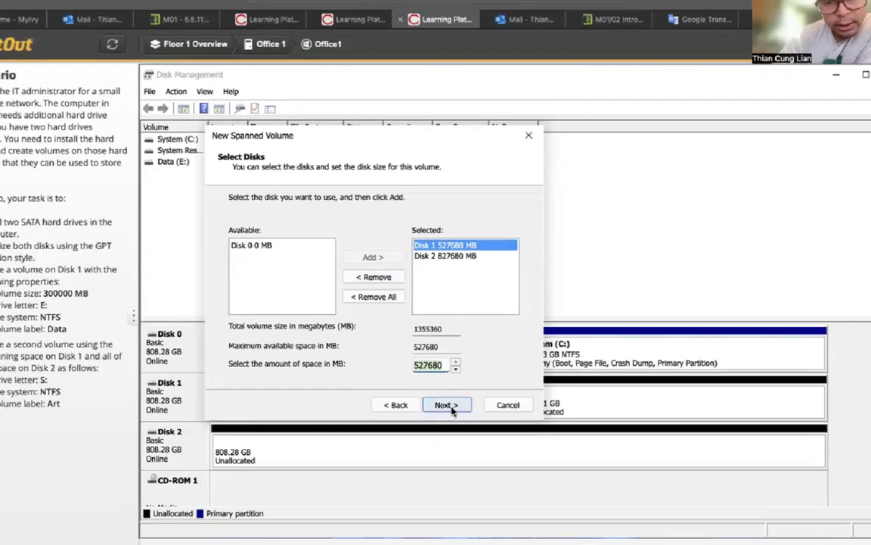
click(447, 394)
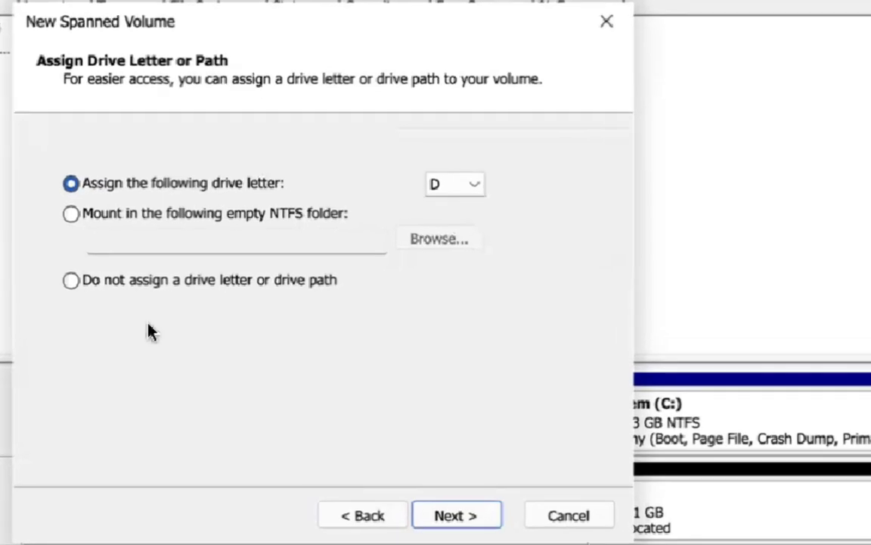
Step: Assign drive letter S to the new spanned volume and continue to its format settings
click(473, 185)
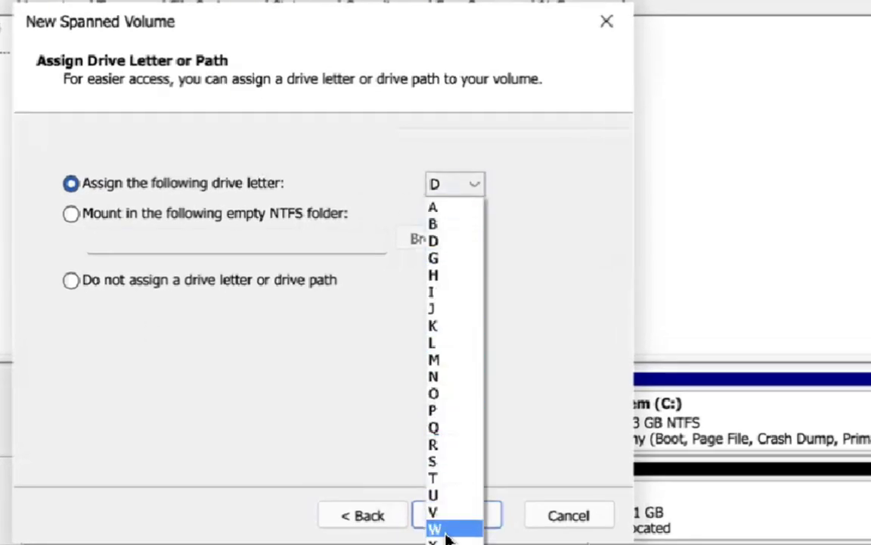
click(436, 461)
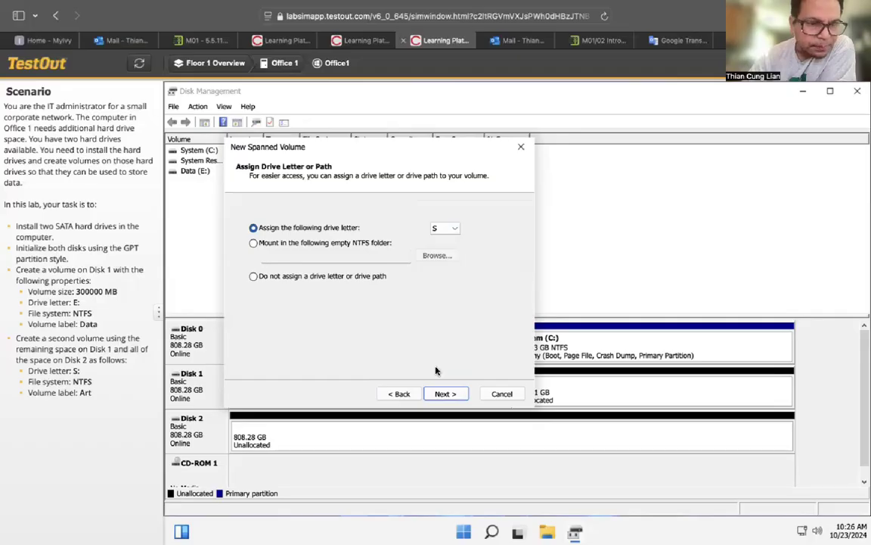
click(456, 516)
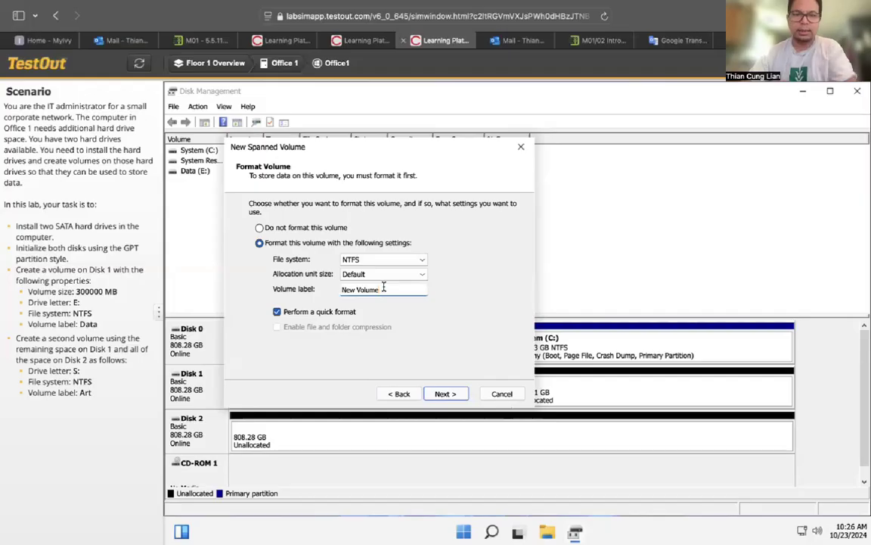
Step: Label the spanned volume Art, keeping the NTFS file system and quick format
key(BackSpace)
key(BackSpace)
key(BackSpace)
key(BackSpace)
key(BackSpace)
key(BackSpace)
key(BackSpace)
key(BackSpace)
key(BackSpace)
key(BackSpace)
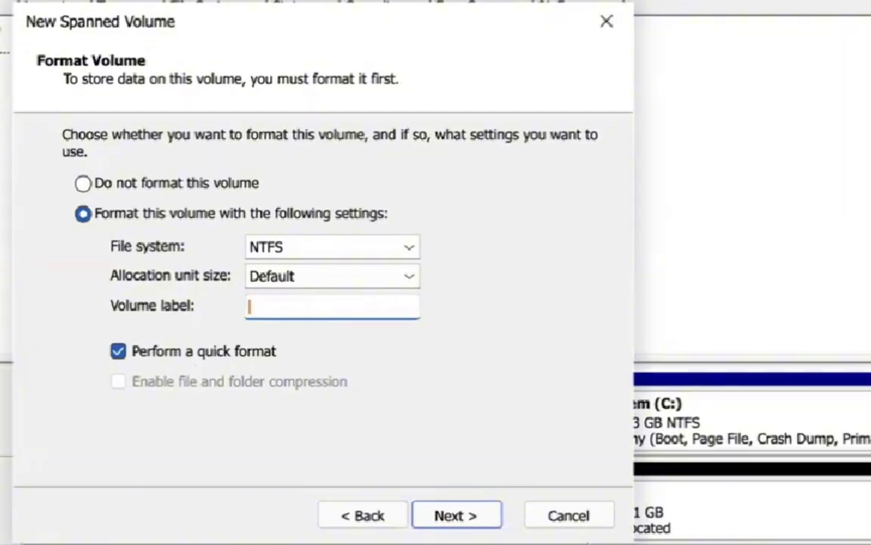
text(Art)
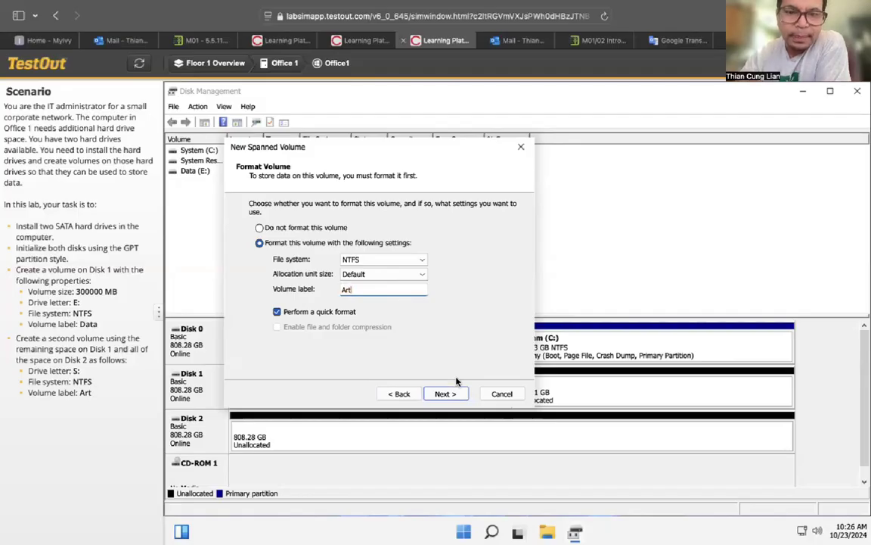
Step: Finish creating the spanned volume and accept converting its basic disks to dynamic disks
click(475, 513)
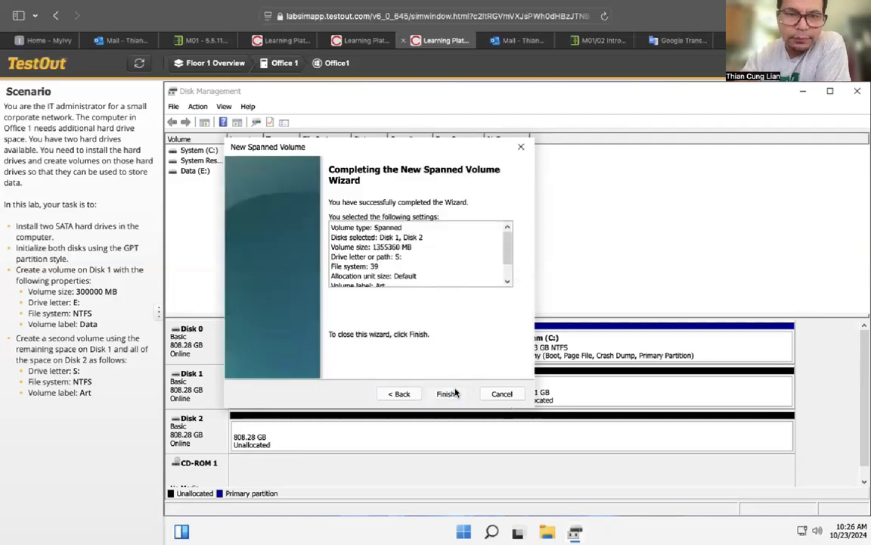
click(448, 394)
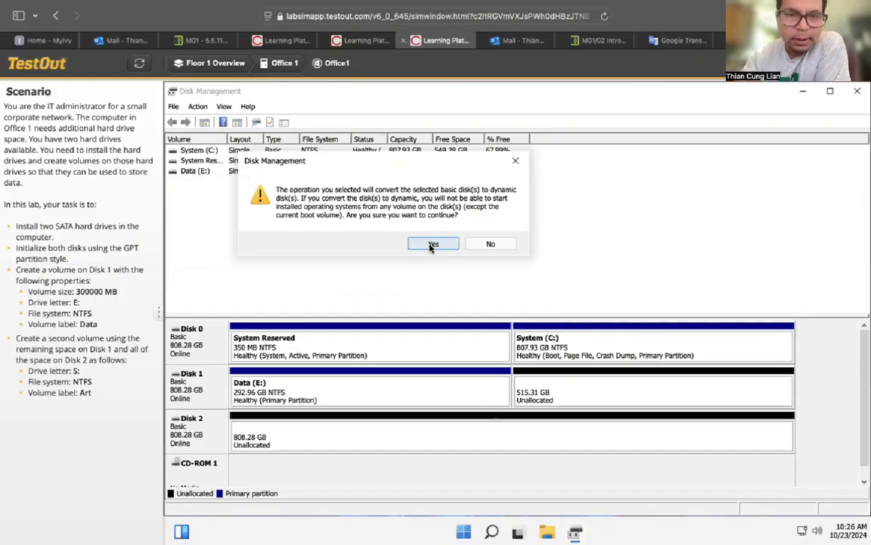
click(429, 217)
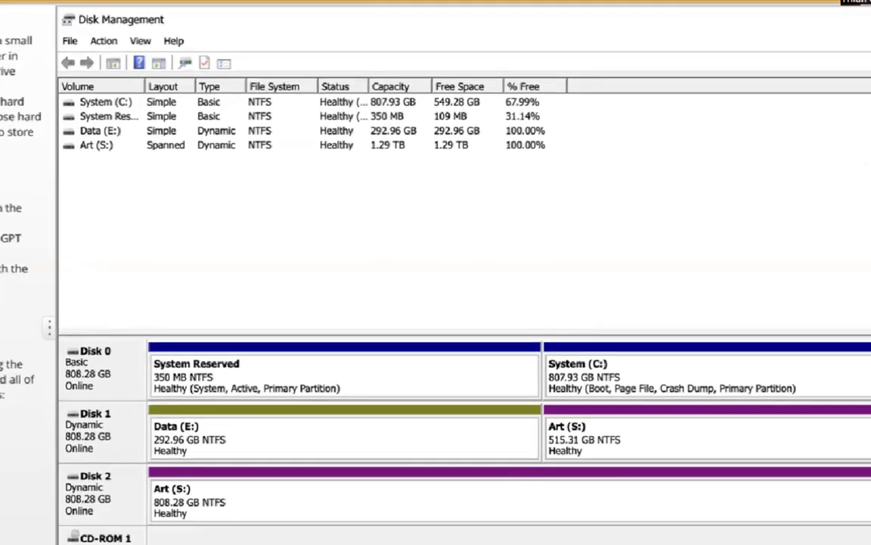
Step: Submit the lab for scoring, review the lab report through its explanation, and close the report
click(764, 63)
click(675, 527)
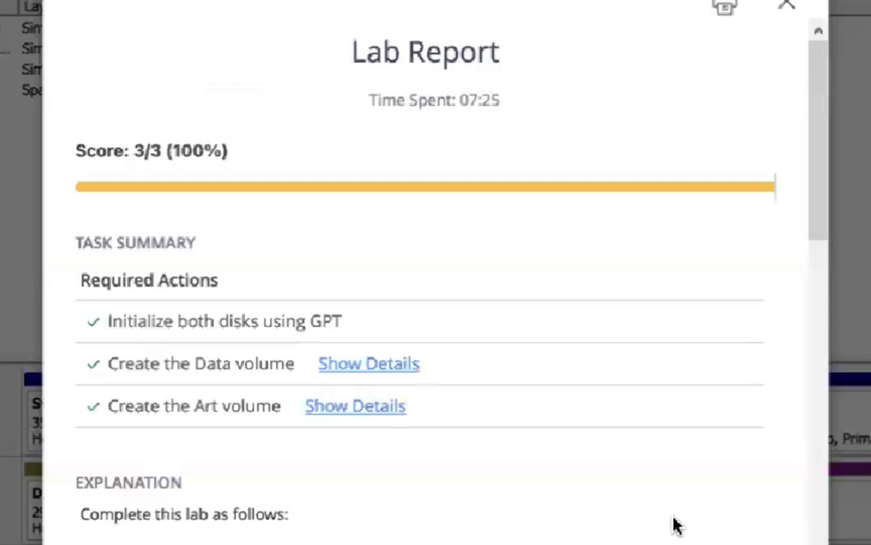
scroll(362, 395, down, 15)
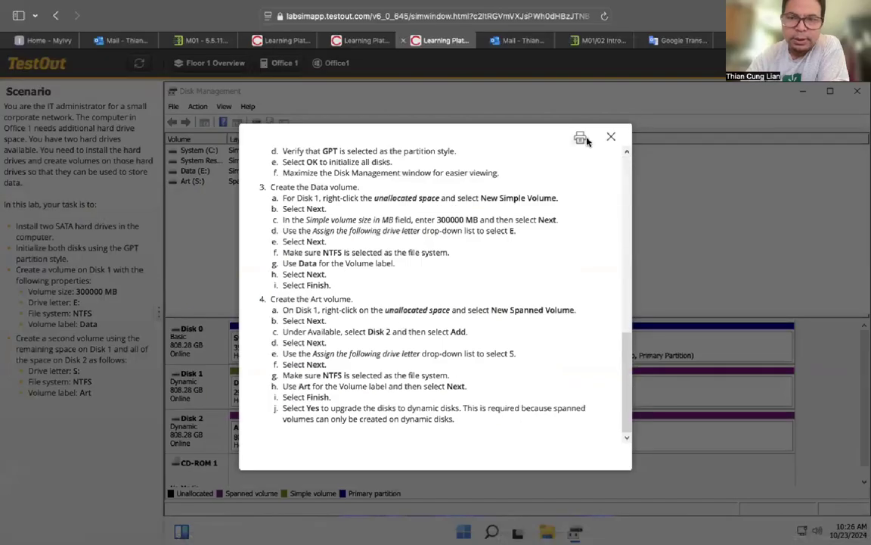
click(611, 136)
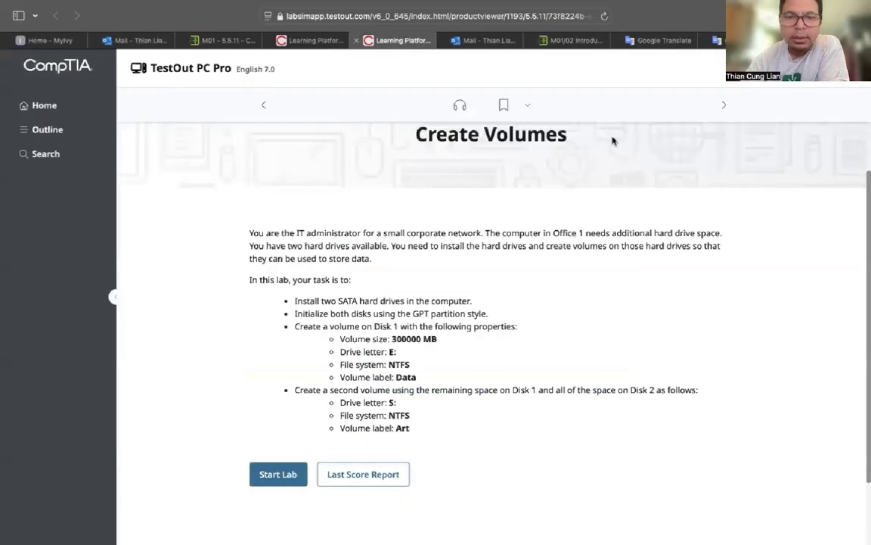